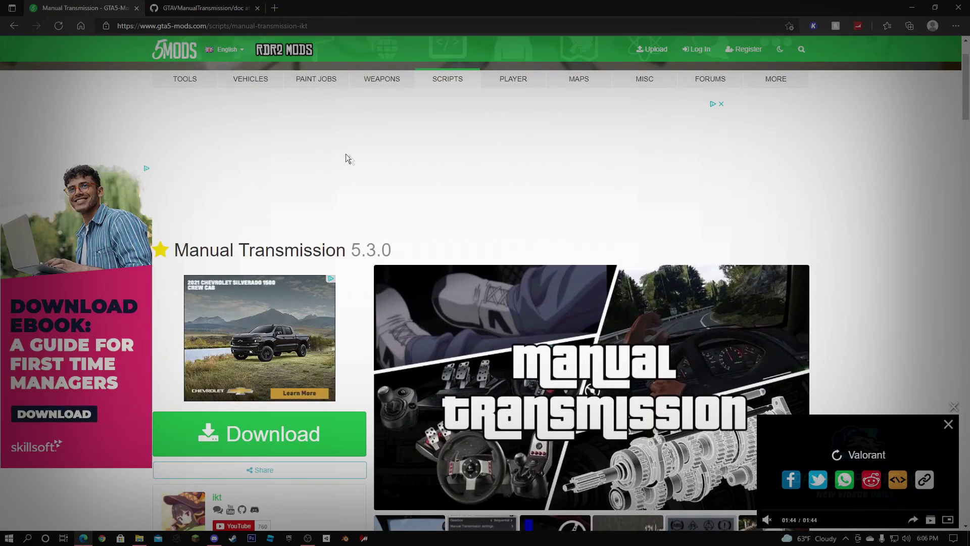
{"action": "scroll", "coordinate": [363, 343], "scroll_direction": "down", "scroll_amount": 2}
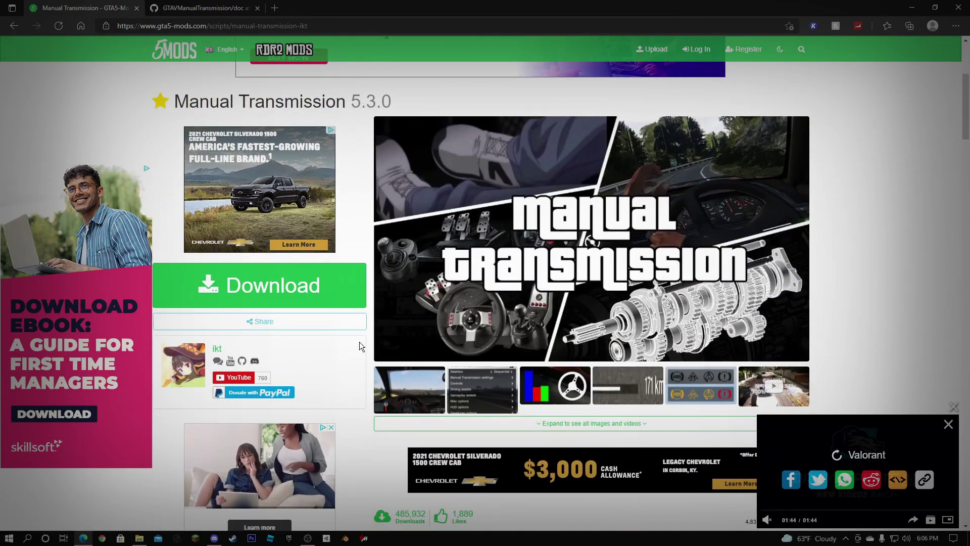
{"action": "scroll", "coordinate": [352, 343], "scroll_direction": "down", "scroll_amount": 2}
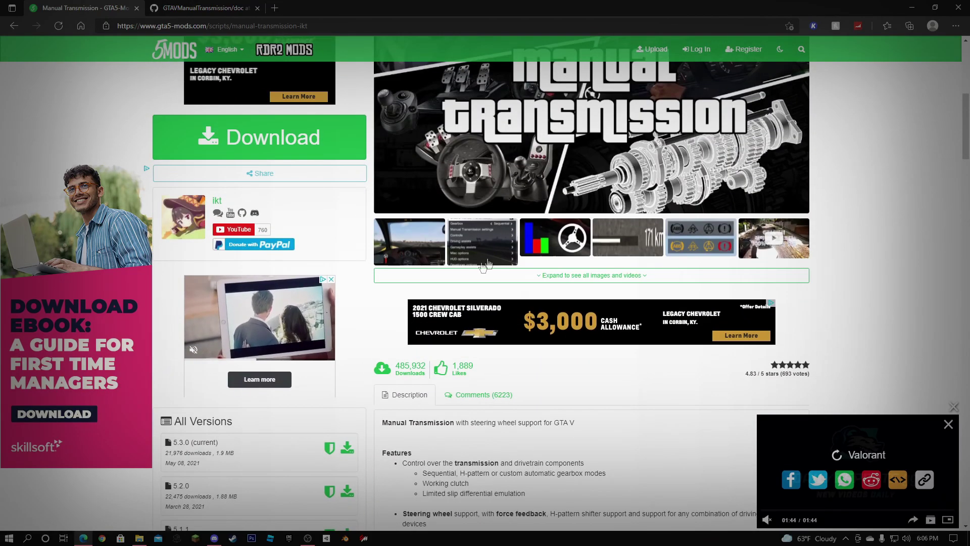
{"action": "scroll", "coordinate": [404, 242], "scroll_direction": "down", "scroll_amount": 5}
{"action": "scroll", "coordinate": [431, 374], "scroll_direction": "up", "scroll_amount": 1}
{"action": "scroll", "coordinate": [451, 216], "scroll_direction": "up", "scroll_amount": 5}
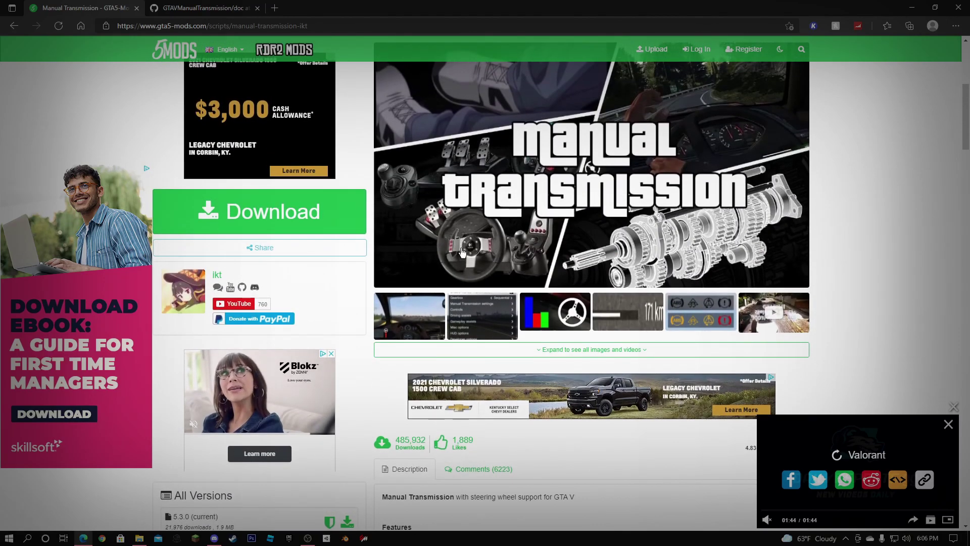
{"action": "scroll", "coordinate": [262, 361], "scroll_direction": "up", "scroll_amount": 2}
Step: Open the Manual Transmission 5.3.0 download page in a new browser tab
{"action": "right_click", "coordinate": [261, 361]}
{"action": "left_click", "coordinate": [304, 369]}
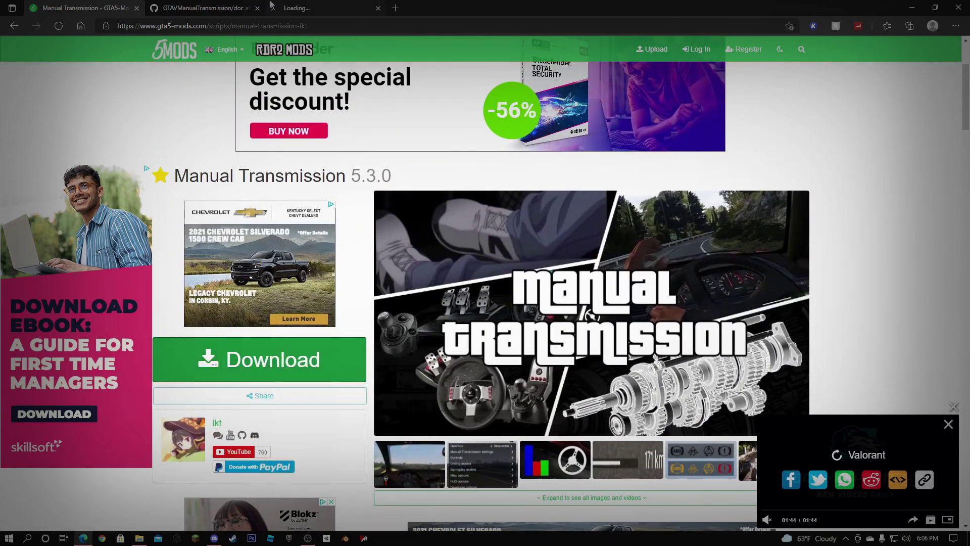
{"action": "left_click", "coordinate": [326, 8]}
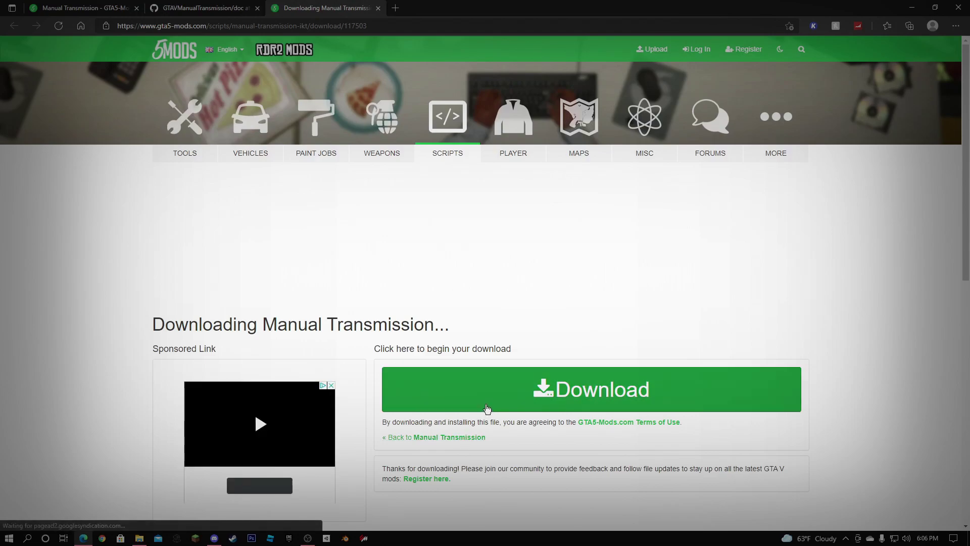
Step: Download the Manual Transmission archive and browse to Program Files\Epic Games\GTAV
{"action": "left_click", "coordinate": [486, 406]}
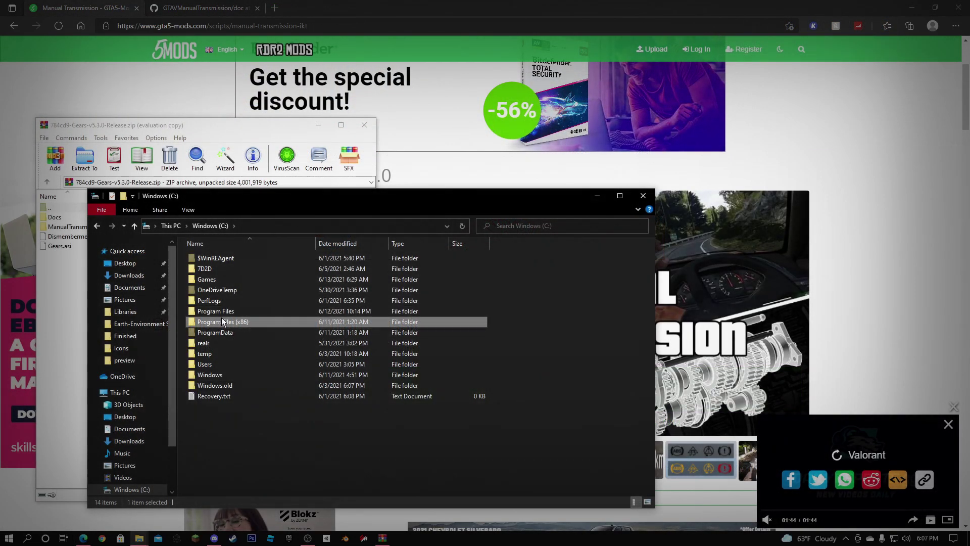
{"action": "double_click", "coordinate": [225, 314]}
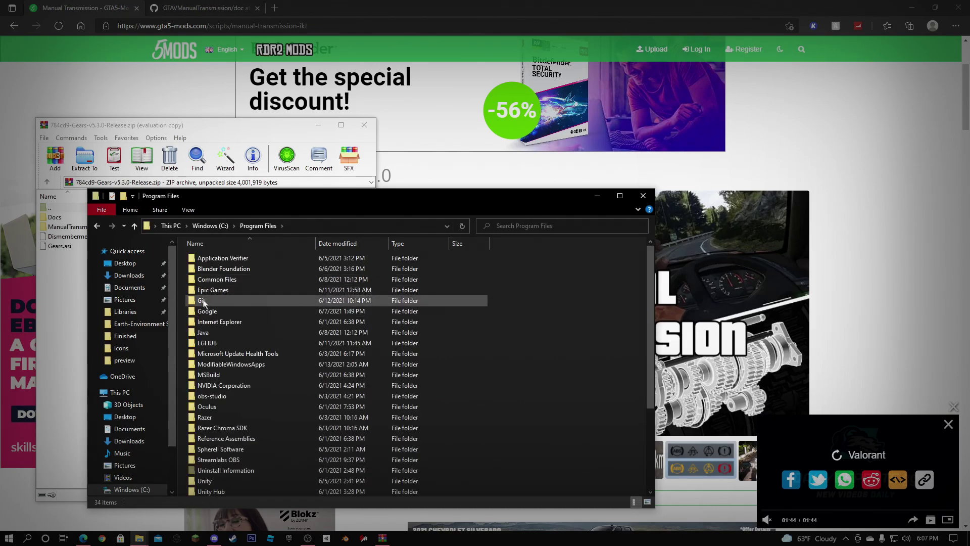
{"action": "double_click", "coordinate": [215, 295]}
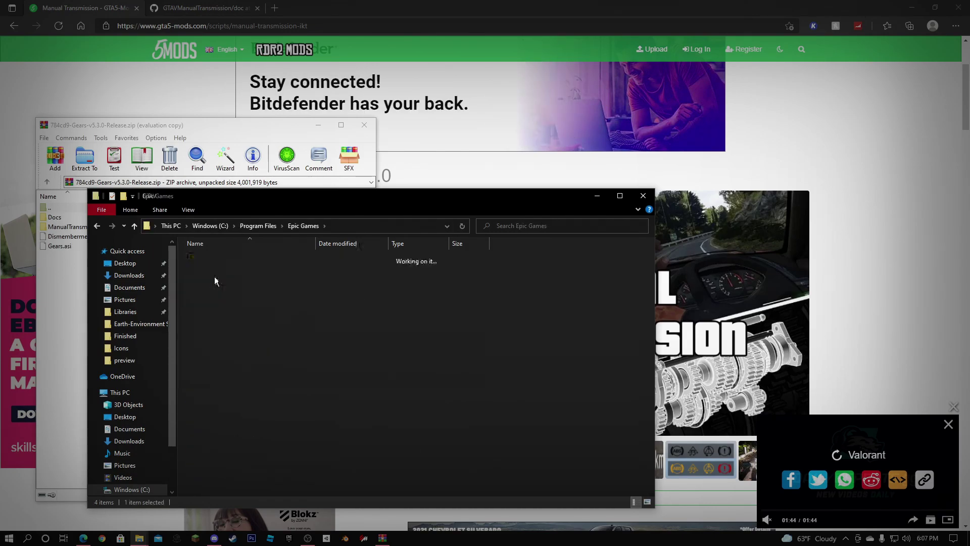
{"action": "double_click", "coordinate": [215, 278]}
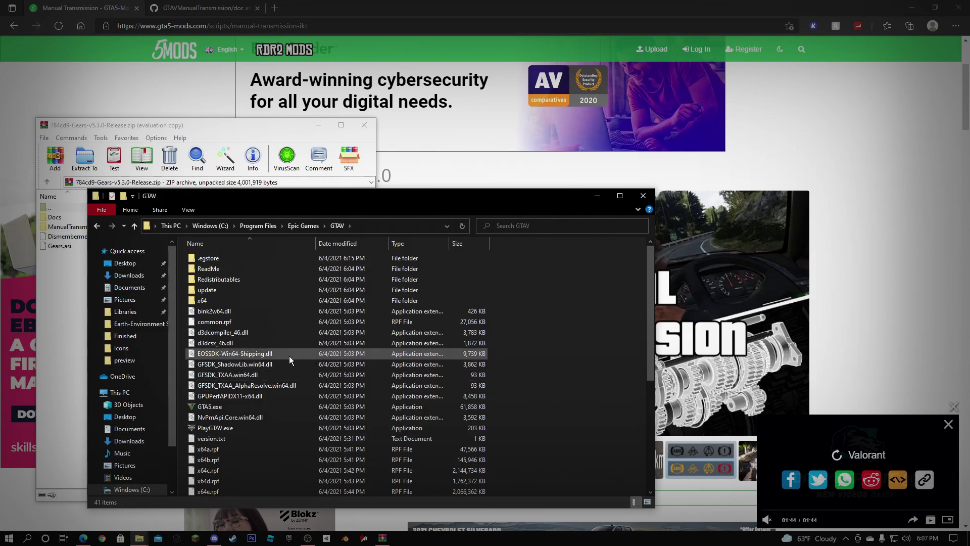
Step: Copy the archive's ManualTransmission folder and Gears.asi into the GTAV folder
{"action": "double_click", "coordinate": [71, 227]}
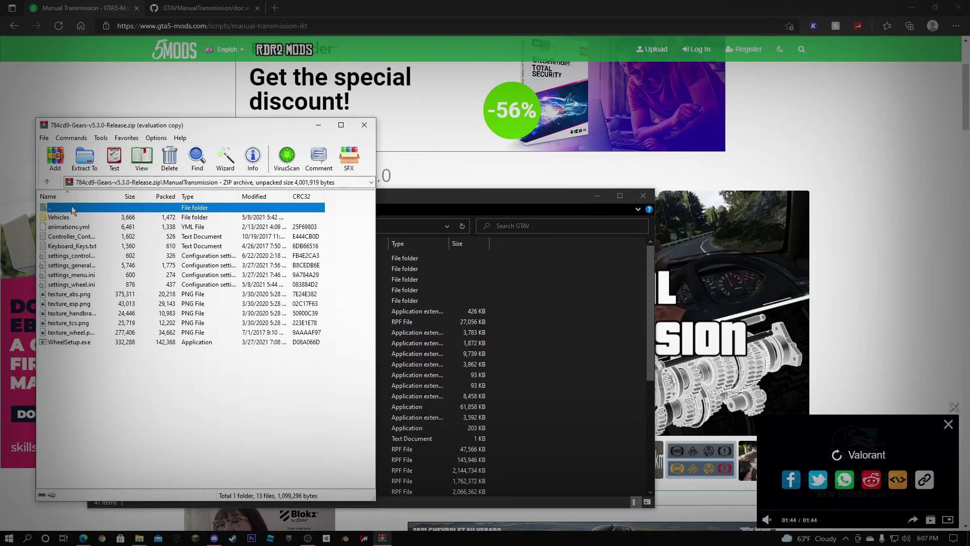
{"action": "double_click", "coordinate": [72, 209]}
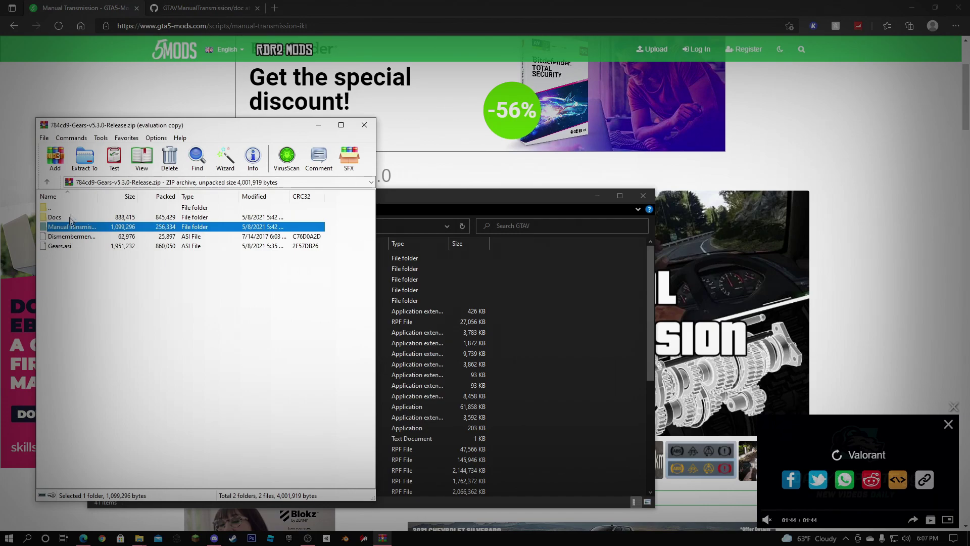
{"action": "left_click", "coordinate": [64, 246], "text": "ctrl"}
{"action": "left_click_drag", "start_coordinate": [559, 374], "coordinate": [549, 372]}
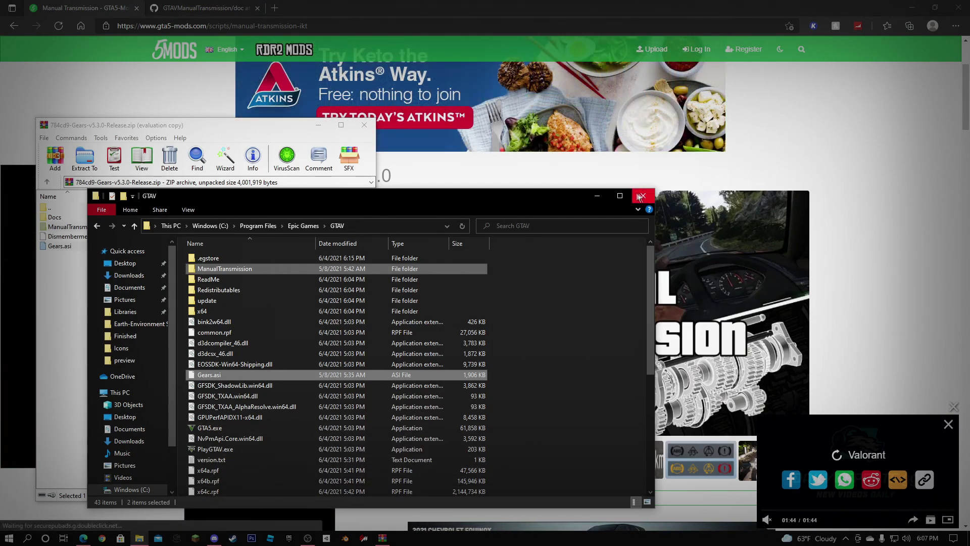
Step: Open the Roaming appdata folder with %appdata% and move its window aside
{"action": "key", "text": "super+r"}
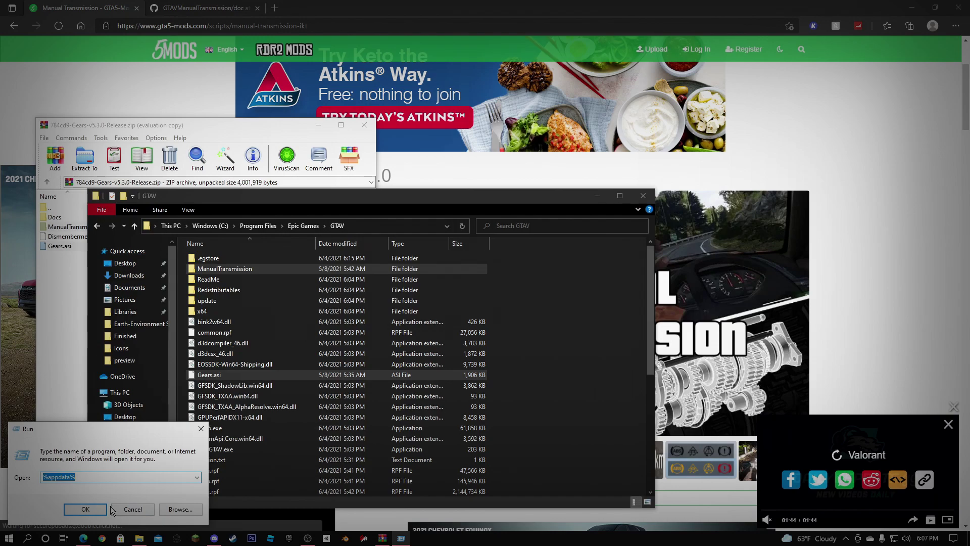
{"action": "left_click", "coordinate": [105, 509]}
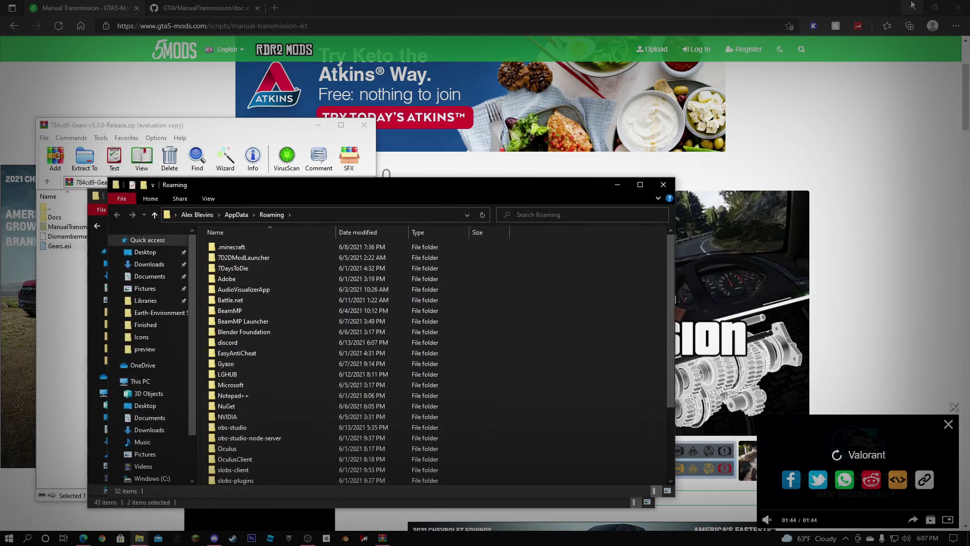
{"action": "left_click", "coordinate": [911, 5]}
{"action": "mouse_move", "coordinate": [256, 188]}
{"action": "left_mouse_down"}
{"action": "mouse_move", "coordinate": [354, 180]}
{"action": "mouse_move", "coordinate": [396, 209]}
{"action": "left_mouse_up"}
Step: Navigate from Roaming to AppData\Local\FiveM\FiveM Application Data
{"action": "left_click", "coordinate": [379, 227]}
{"action": "left_click", "coordinate": [387, 268]}
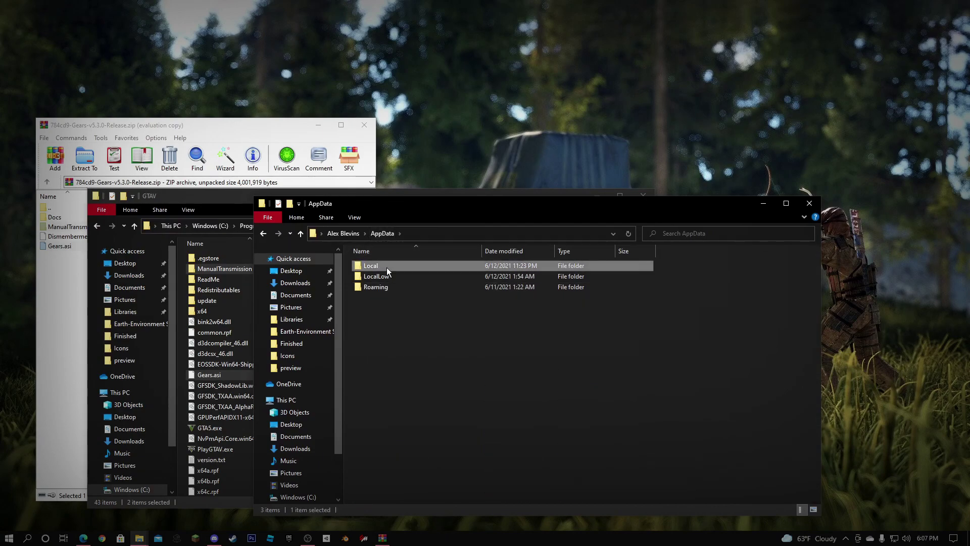
{"action": "double_click", "coordinate": [387, 267]}
{"action": "double_click", "coordinate": [384, 433]}
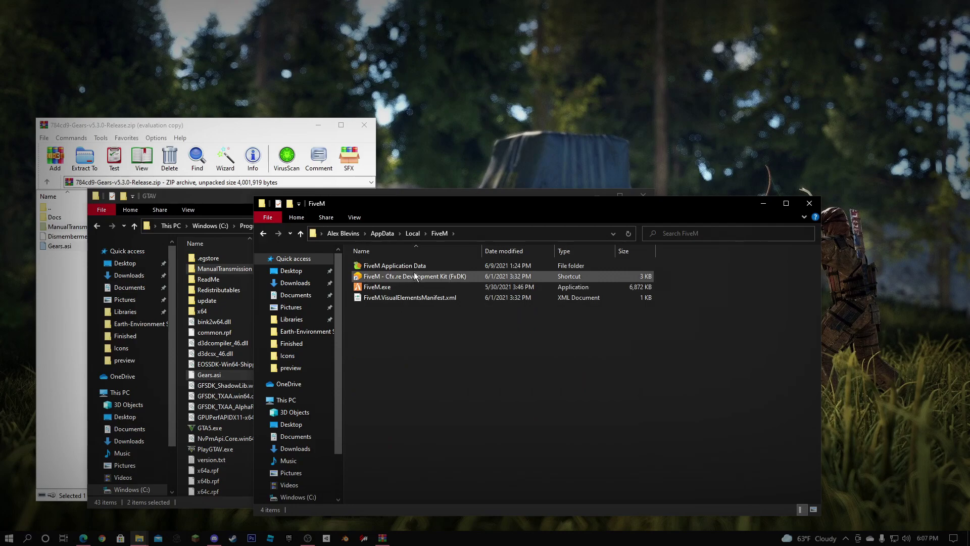
{"action": "double_click", "coordinate": [415, 267]}
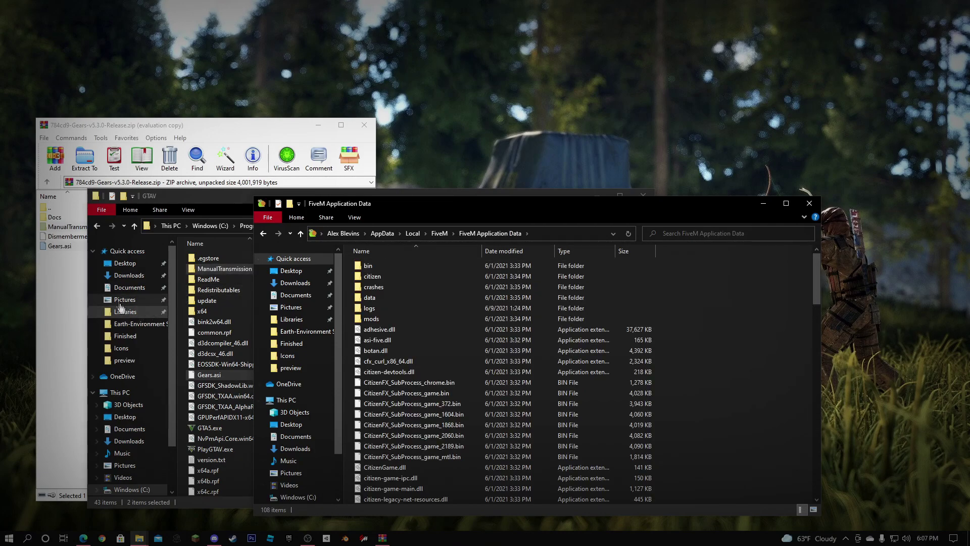
Step: Create a plugins folder and copy ManualTransmission and Gears.asi into it
{"action": "right_click", "coordinate": [766, 319]}
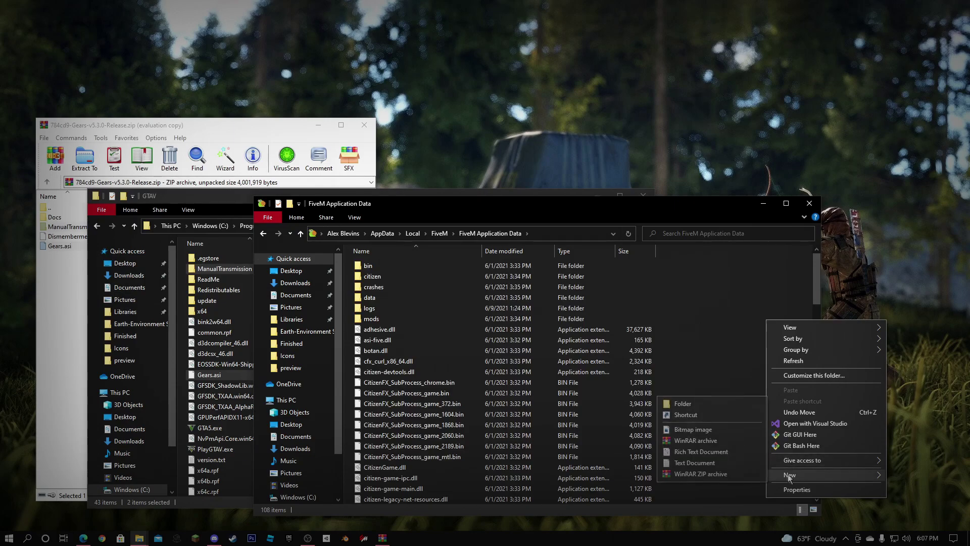
{"action": "left_click", "coordinate": [704, 404]}
{"action": "type", "text": "plugins"}
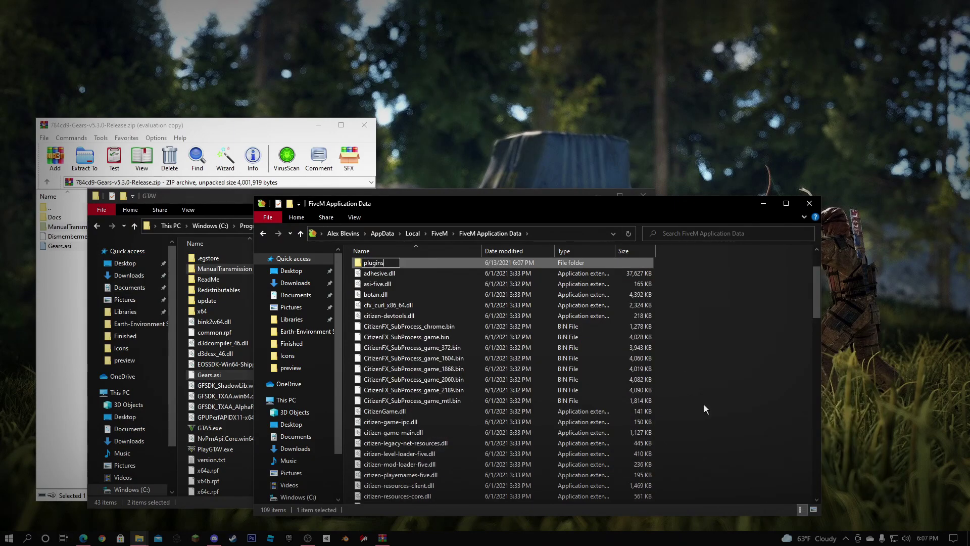
{"action": "key", "text": "Return"}
{"action": "key", "text": "Return"}
{"action": "left_click", "coordinate": [65, 271]}
{"action": "left_click_drag", "start_coordinate": [66, 270], "coordinate": [429, 275]}
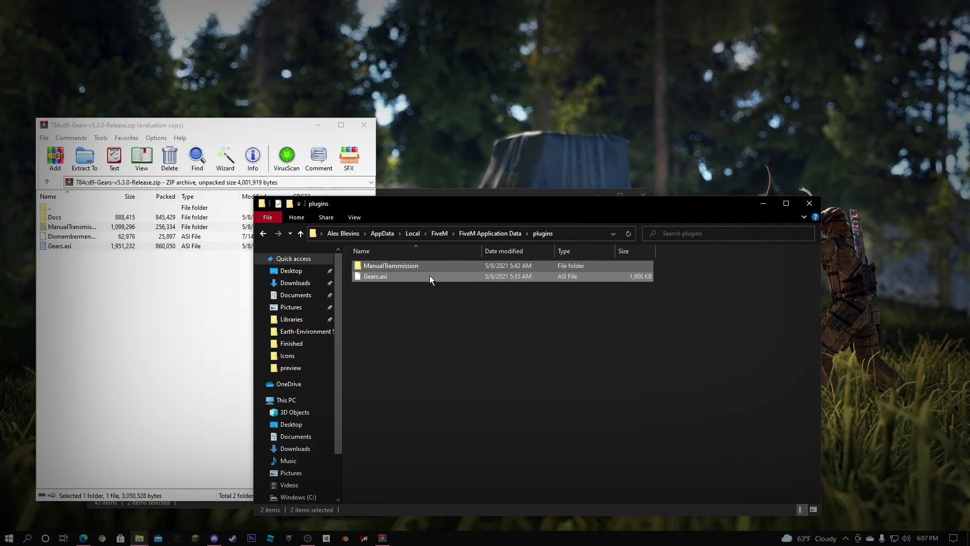
Step: Download Script Hook V from the GTA V tools listing
{"action": "left_click", "coordinate": [359, 123]}
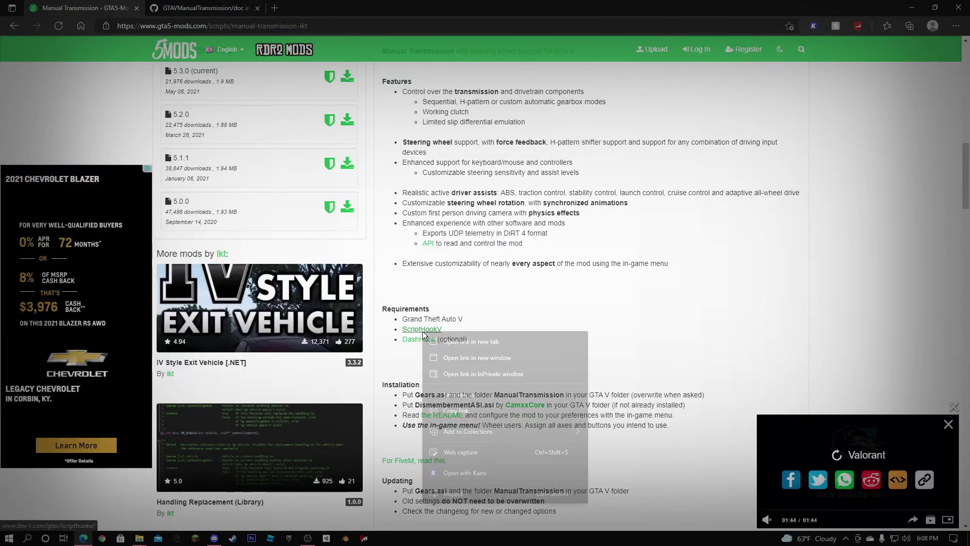
{"action": "left_click", "coordinate": [314, 14]}
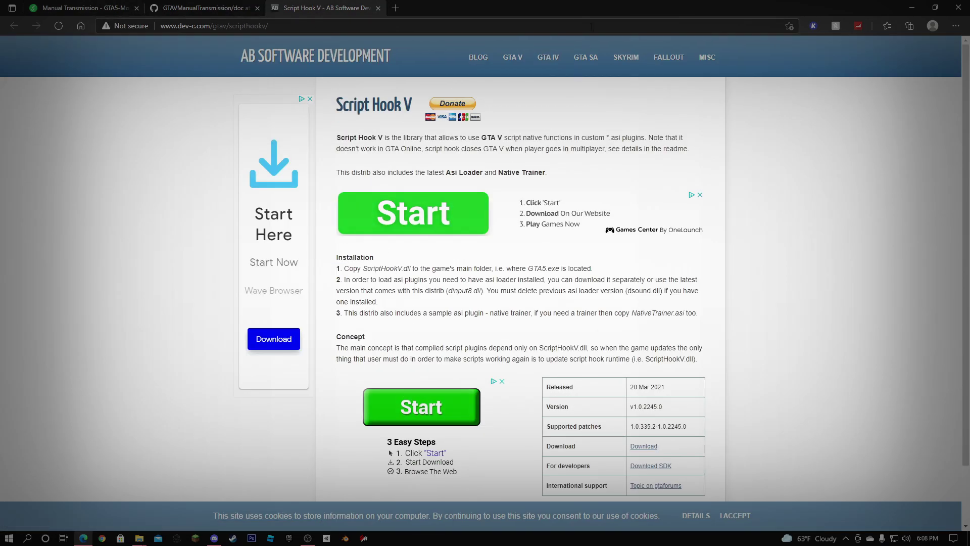
{"action": "left_click", "coordinate": [512, 58]}
{"action": "left_click", "coordinate": [277, 178]}
{"action": "scroll", "coordinate": [641, 383], "scroll_direction": "down", "scroll_amount": 1}
{"action": "left_click", "coordinate": [644, 379]}
Step: Copy the three Script Hook V files from the archive's bin folder into GTAV
{"action": "left_click", "coordinate": [793, 70]}
{"action": "left_click", "coordinate": [114, 485]}
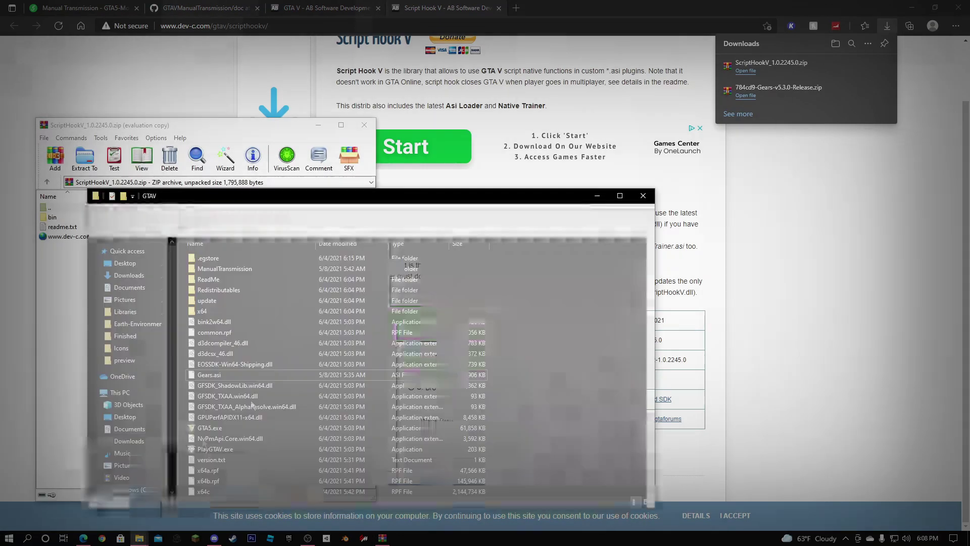
{"action": "double_click", "coordinate": [54, 217]}
{"action": "key", "text": "ctrl+a"}
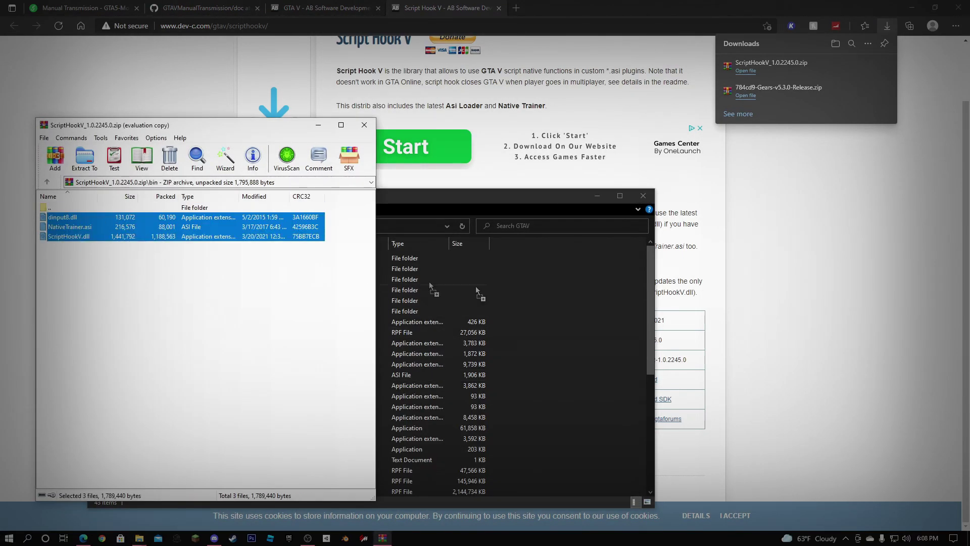
{"action": "left_click_drag", "start_coordinate": [76, 227], "coordinate": [569, 344]}
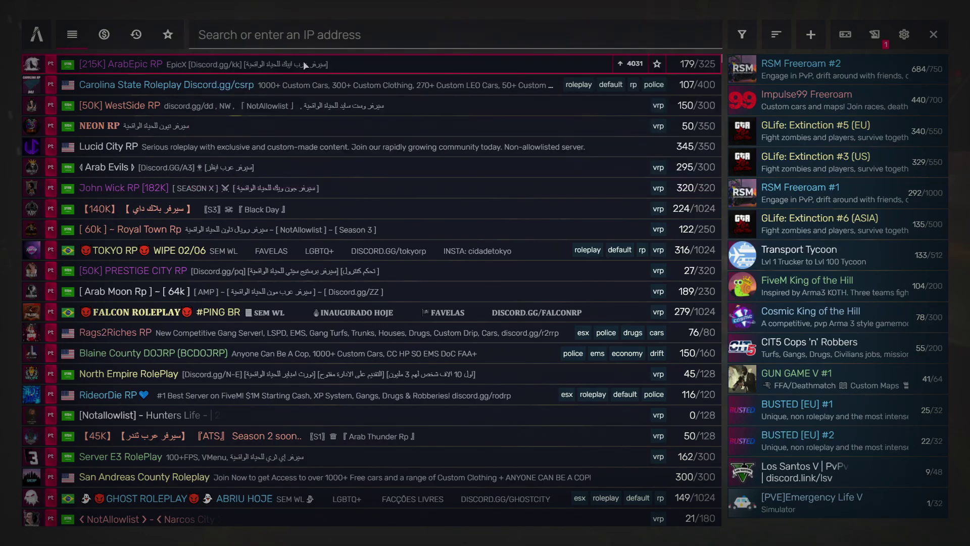
Step: Enter the var:sv_scripthookallowed filter in the FiveM server search bar
{"action": "left_click", "coordinate": [318, 39]}
{"action": "type", "text": "var:script"}
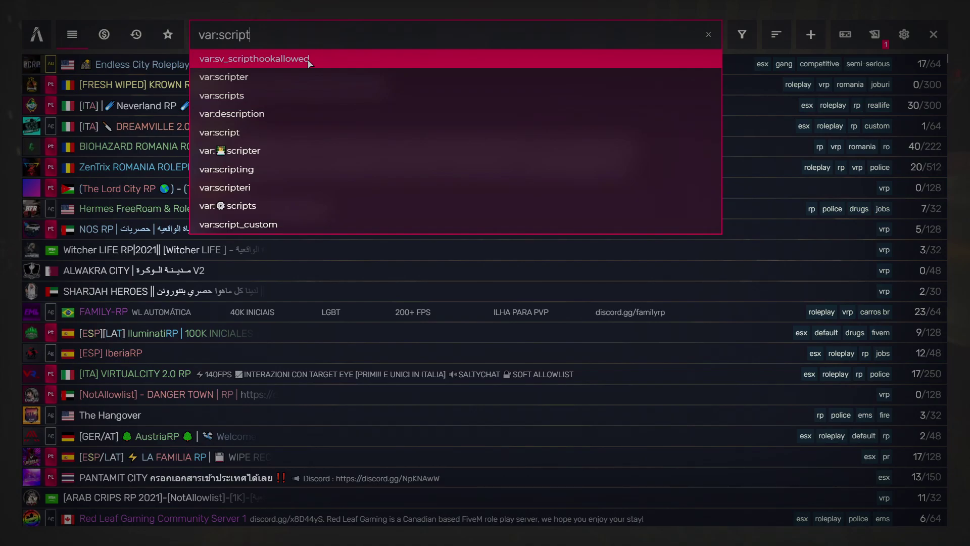
{"action": "left_click", "coordinate": [742, 34]}
{"action": "left_click", "coordinate": [299, 30]}
{"action": "key", "text": "BackSpace"}
{"action": "key", "text": "BackSpace"}
{"action": "key", "text": "BackSpace"}
{"action": "type", "text": "v_scripthookallowed"}
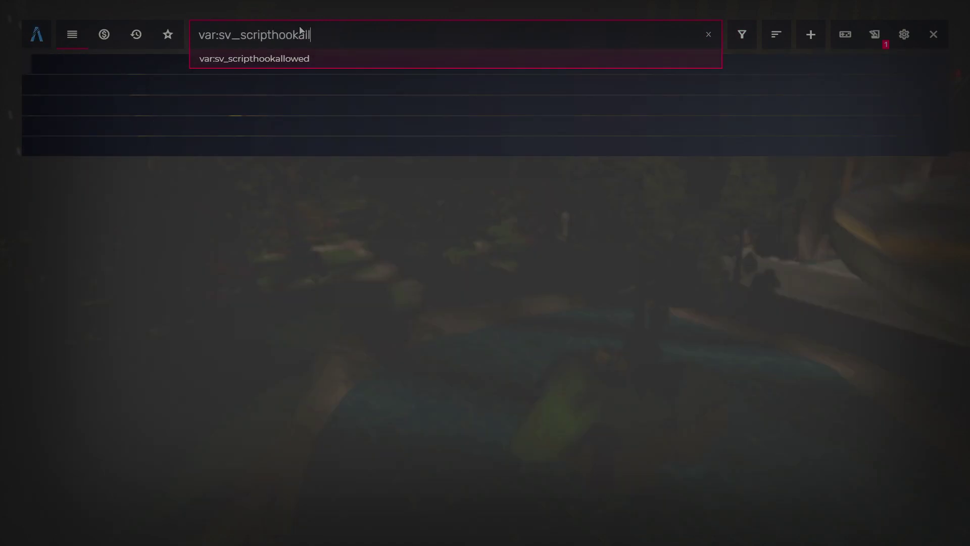